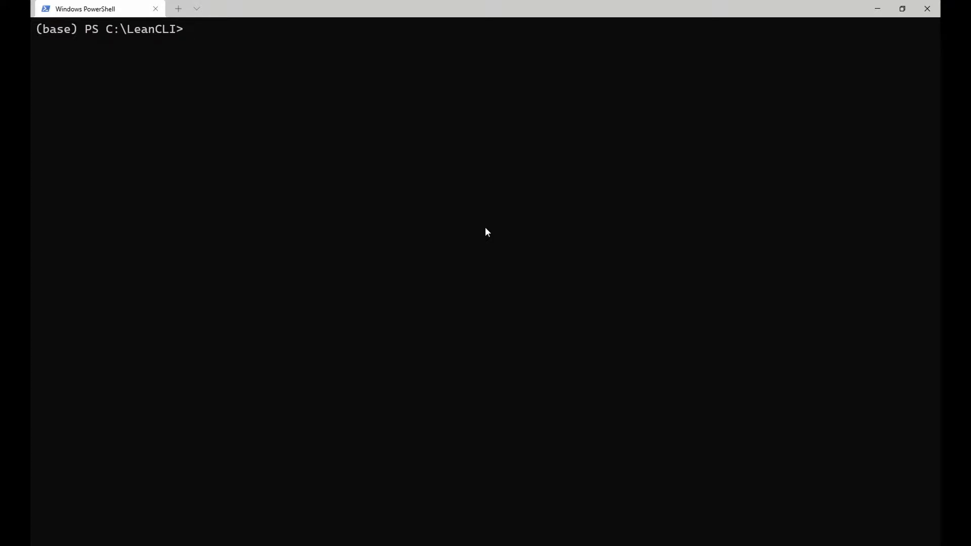
text(lean cloud live "My First Project")
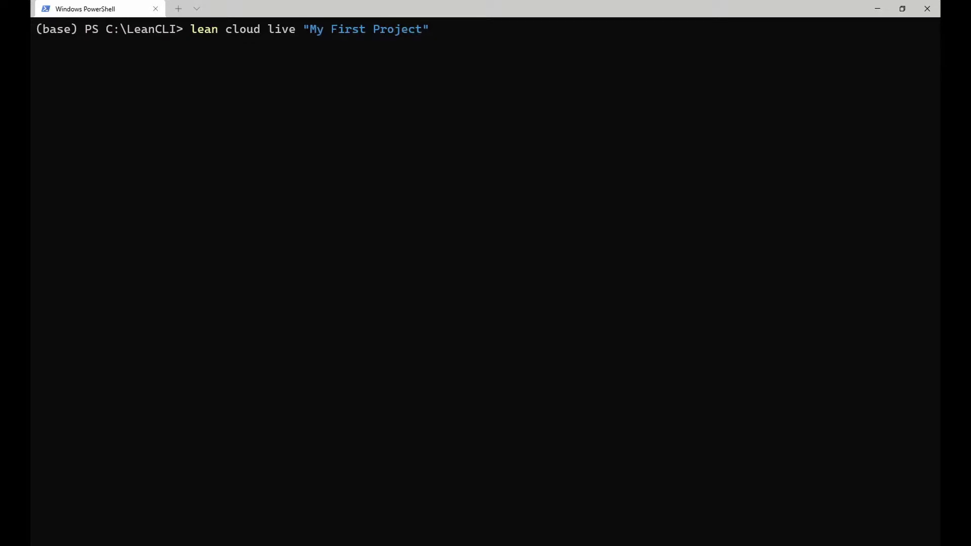
text( --push --open)
Run lean cloud live "My First Project" with --push and --open to start deployment
key(Return)
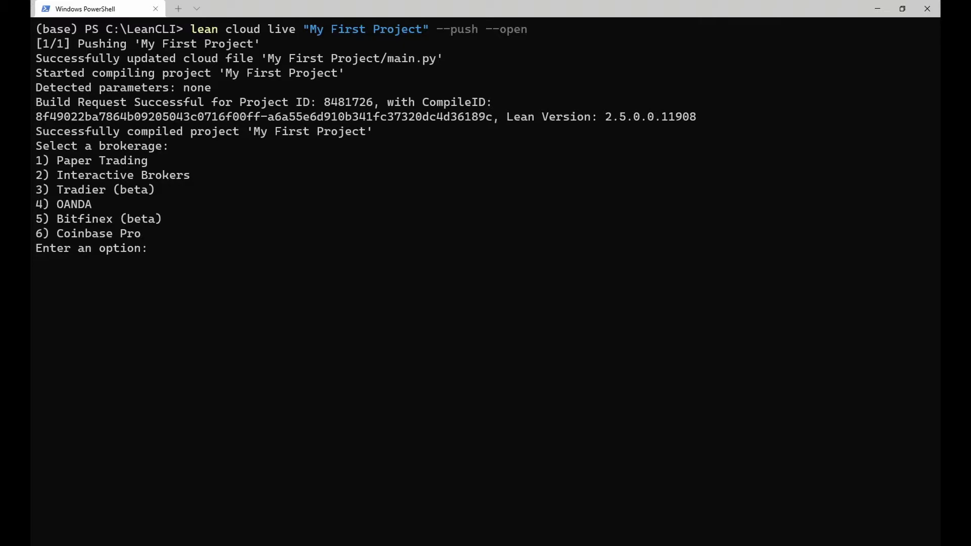
text(1)
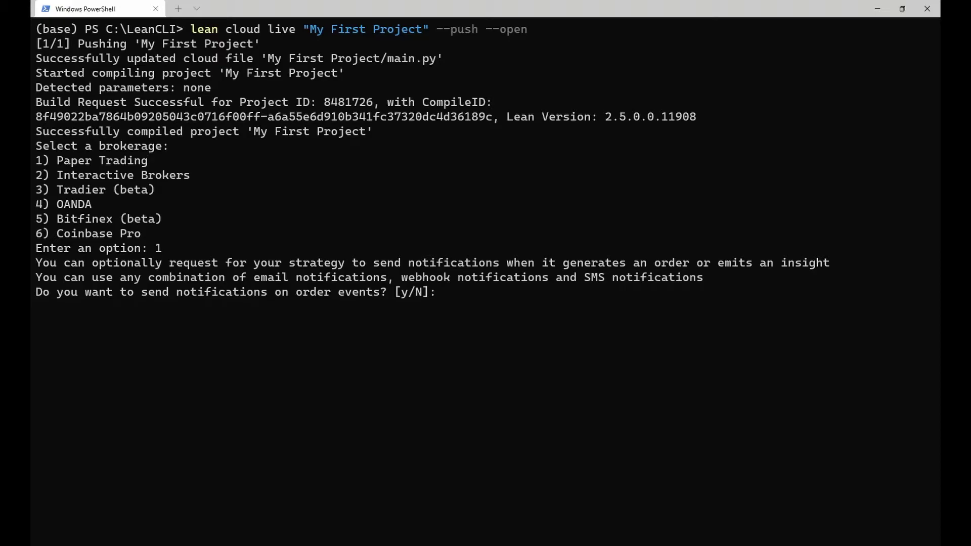
text(n)
Answer the prompts: no order-event or insight notifications, auto-restart on, then confirm live trading
key(Return)
text(n)
key(Return)
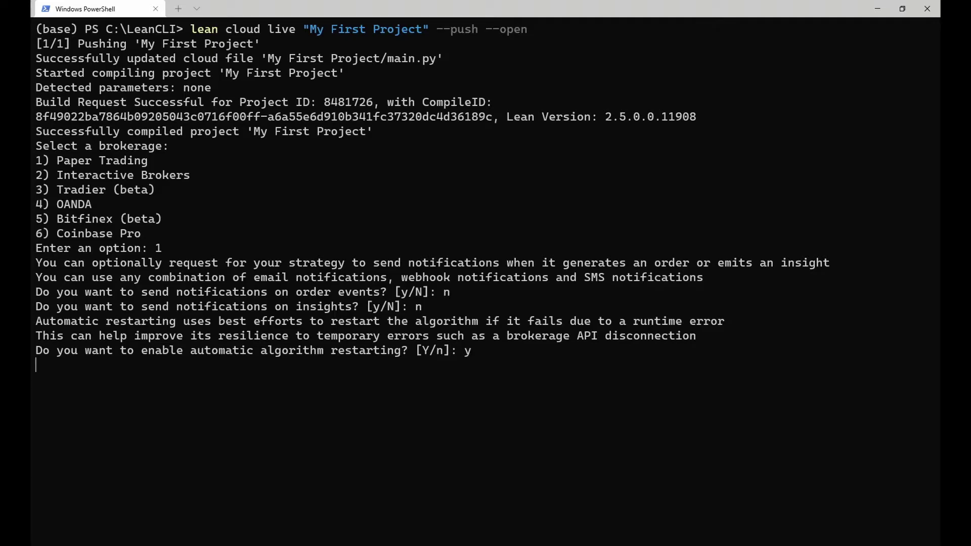
text(y)
key(Return)
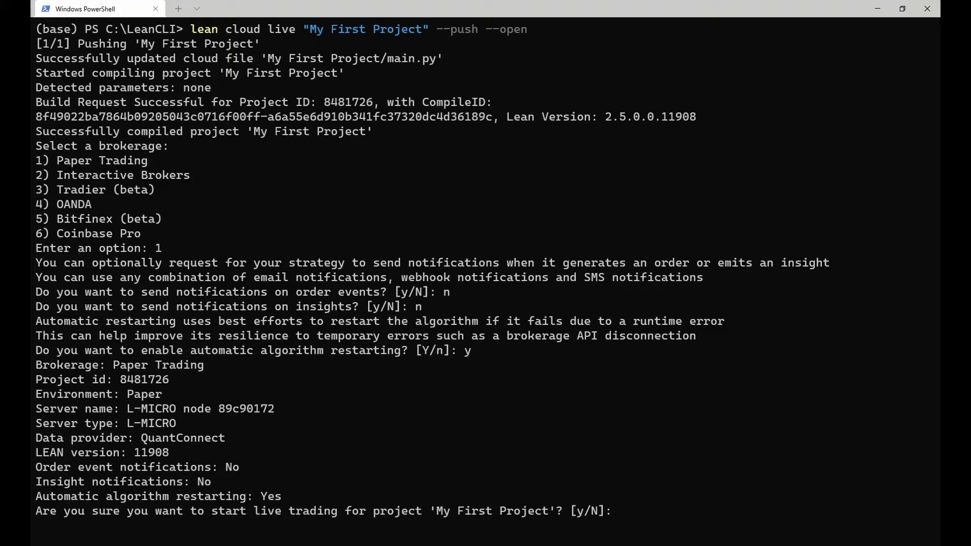
text(y)
key(Return)
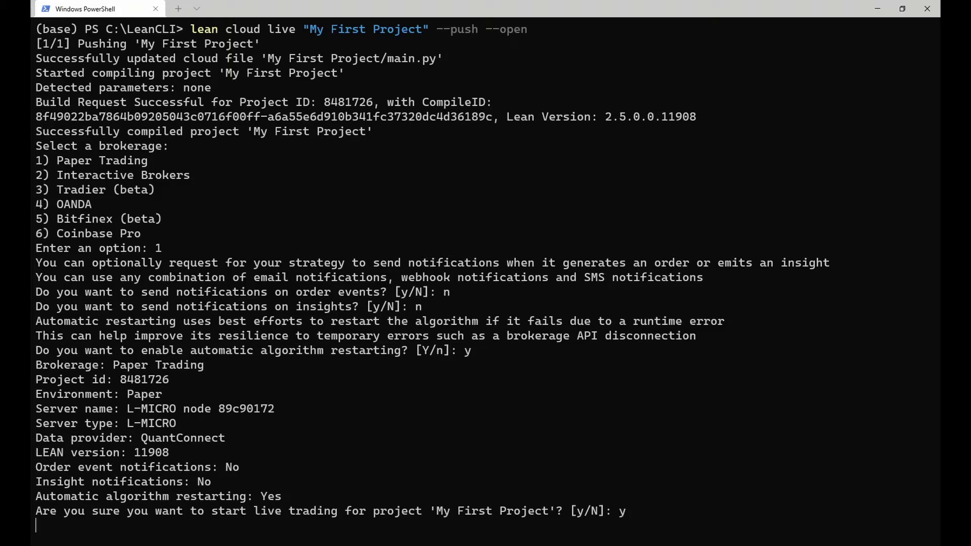